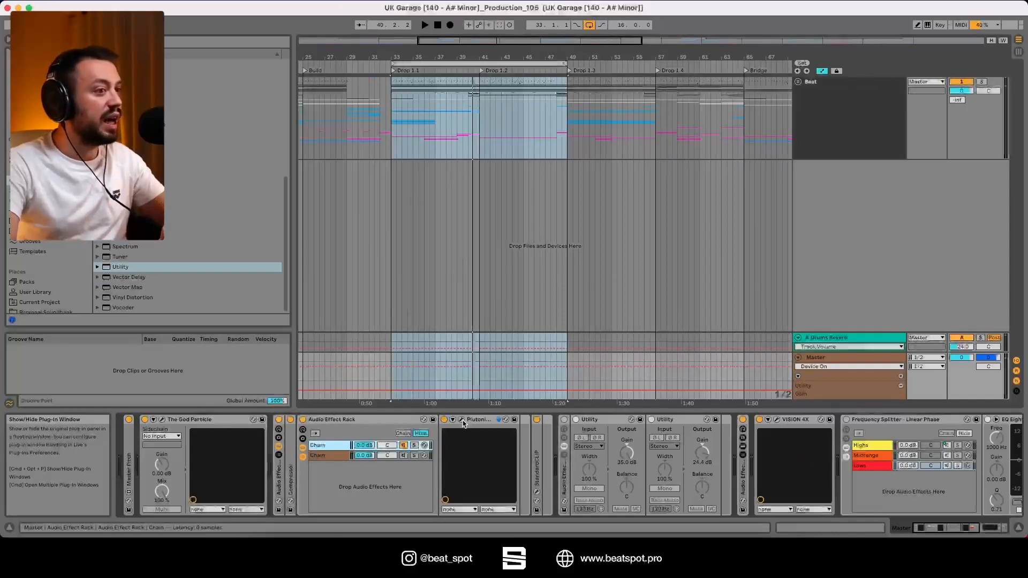
View the PlutoniumXTra settings on the Master track, and unfold the Beat group.
{"action": "left_click", "coordinate": [462, 422]}
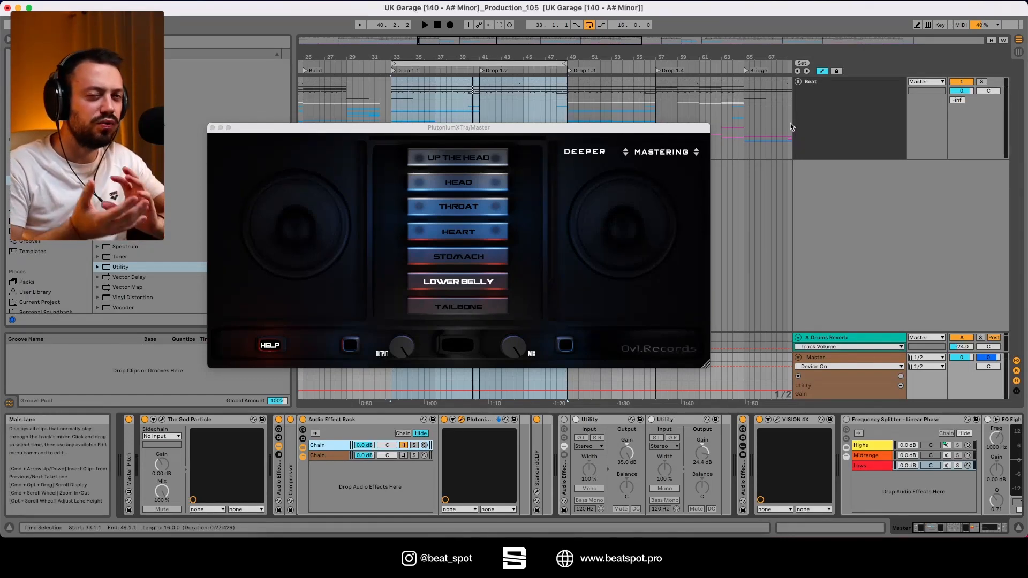
{"action": "left_click", "coordinate": [797, 82]}
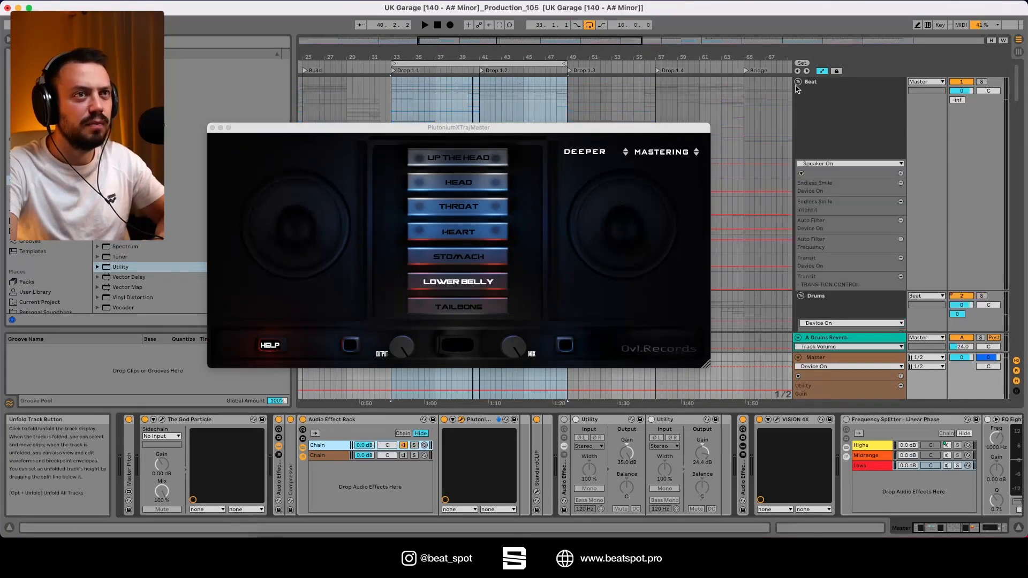
{"action": "left_click", "coordinate": [212, 128]}
Open the Plutonium plug-in on the Drums group and reposition its window for viewing.
{"action": "scroll", "coordinate": [851, 236], "scroll_direction": "down", "scroll_amount": 3}
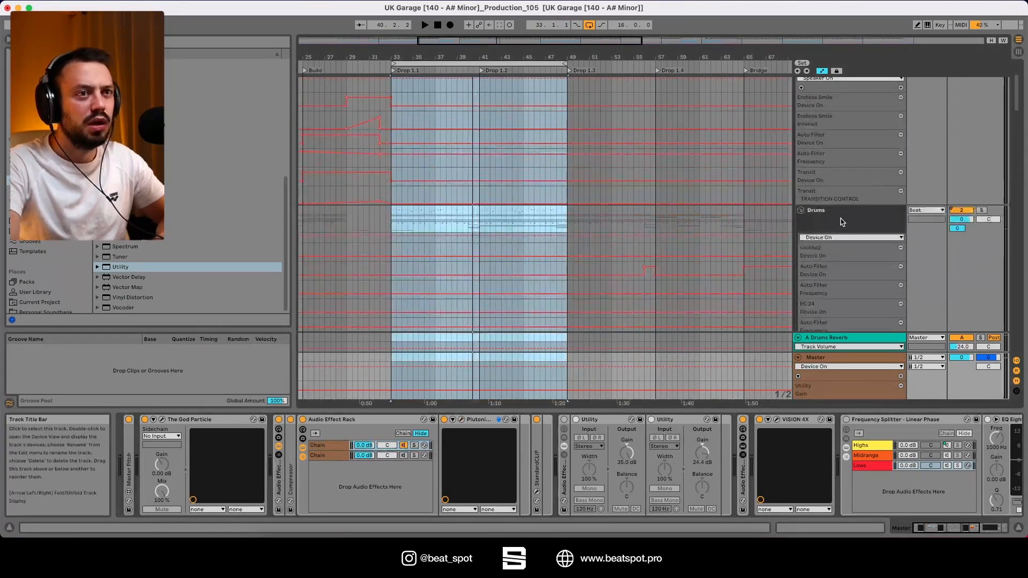
{"action": "left_click", "coordinate": [842, 222]}
{"action": "left_click", "coordinate": [373, 491]}
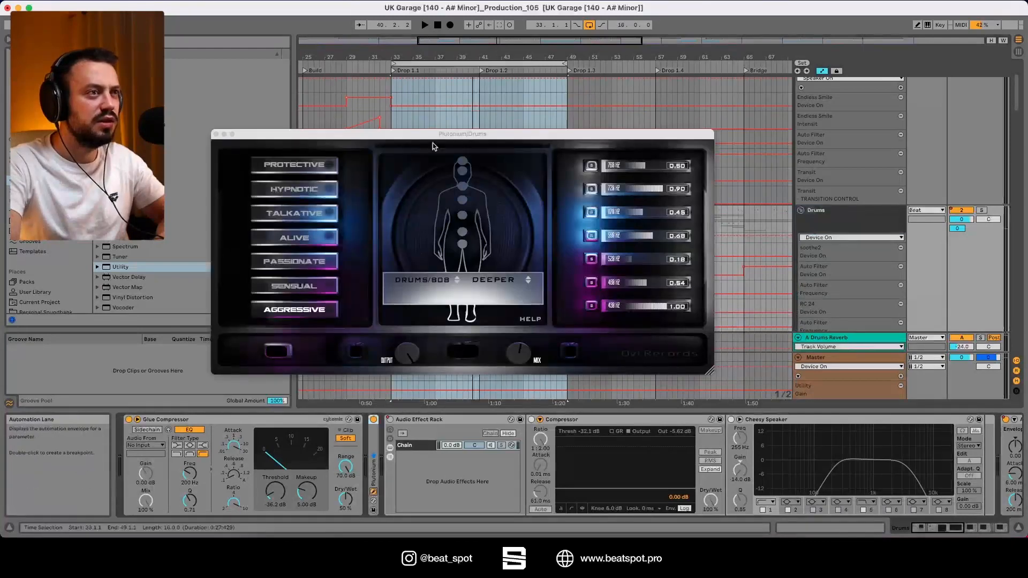
{"action": "left_click_drag", "start_coordinate": [476, 133], "coordinate": [481, 133]}
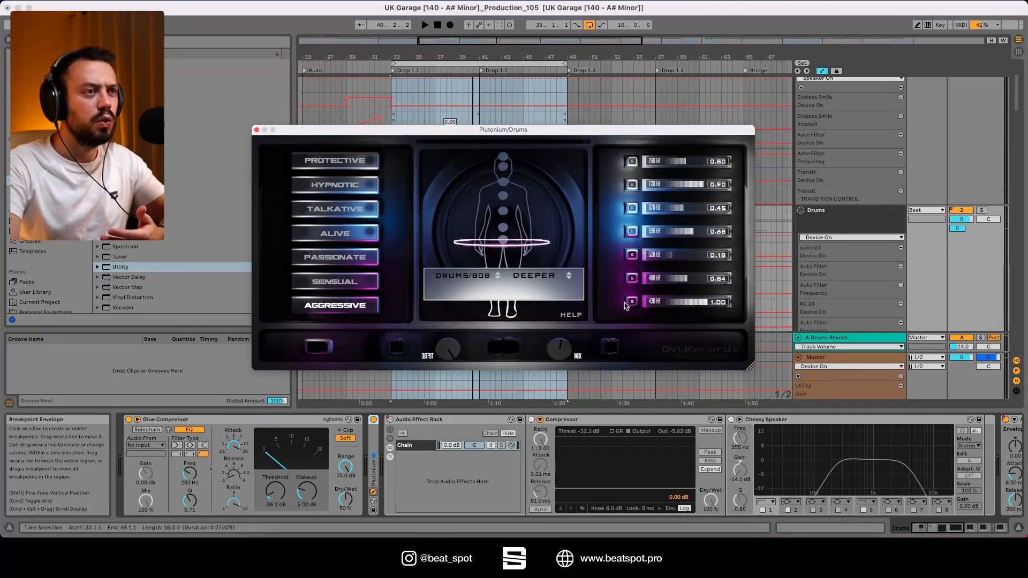
Browse the source-type and character-mode options of the Plutonium plug-in on the Drums group.
{"action": "left_click", "coordinate": [476, 279]}
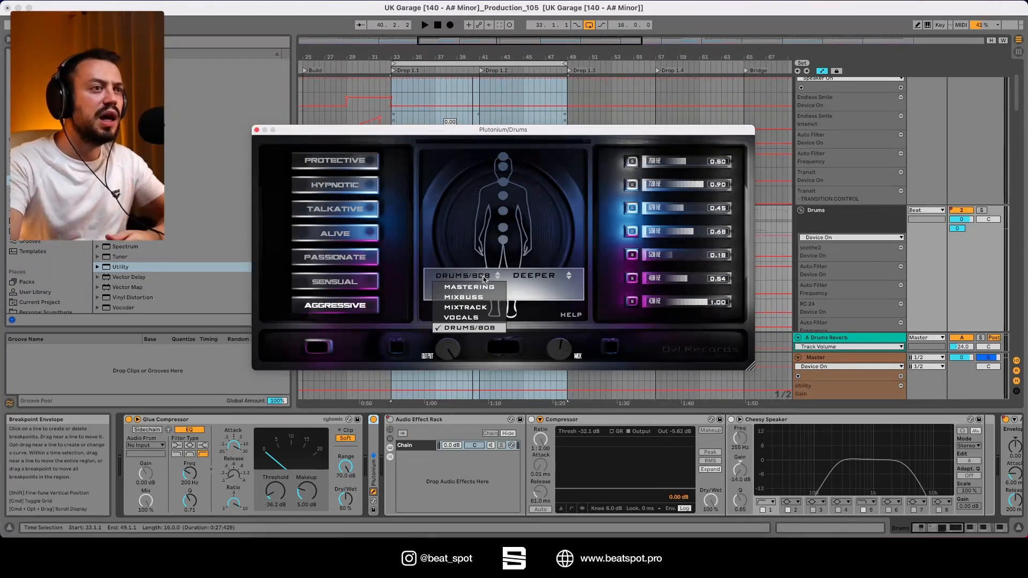
{"action": "left_click", "coordinate": [554, 283]}
{"action": "left_click", "coordinate": [545, 276]}
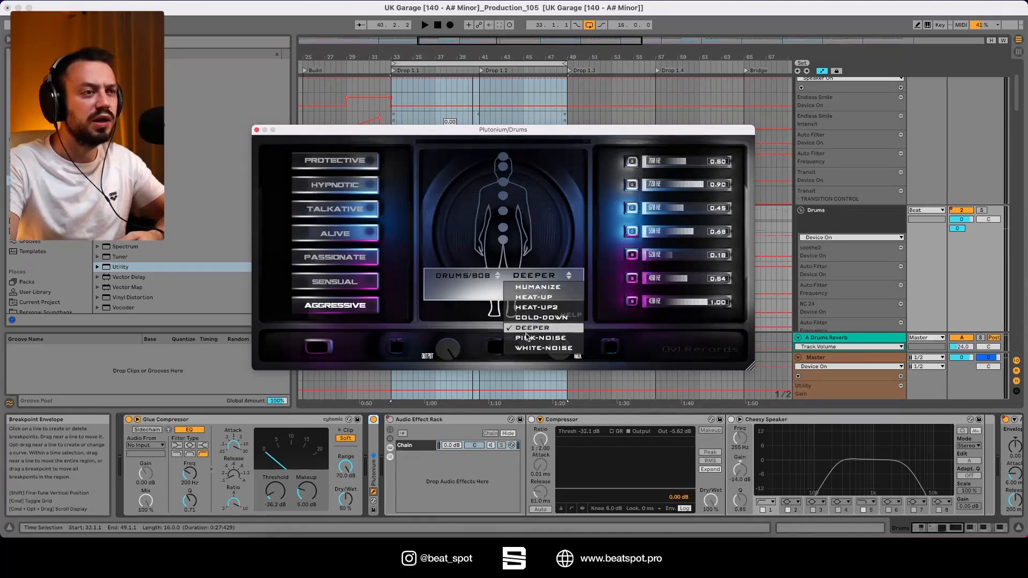
{"action": "left_click", "coordinate": [462, 194]}
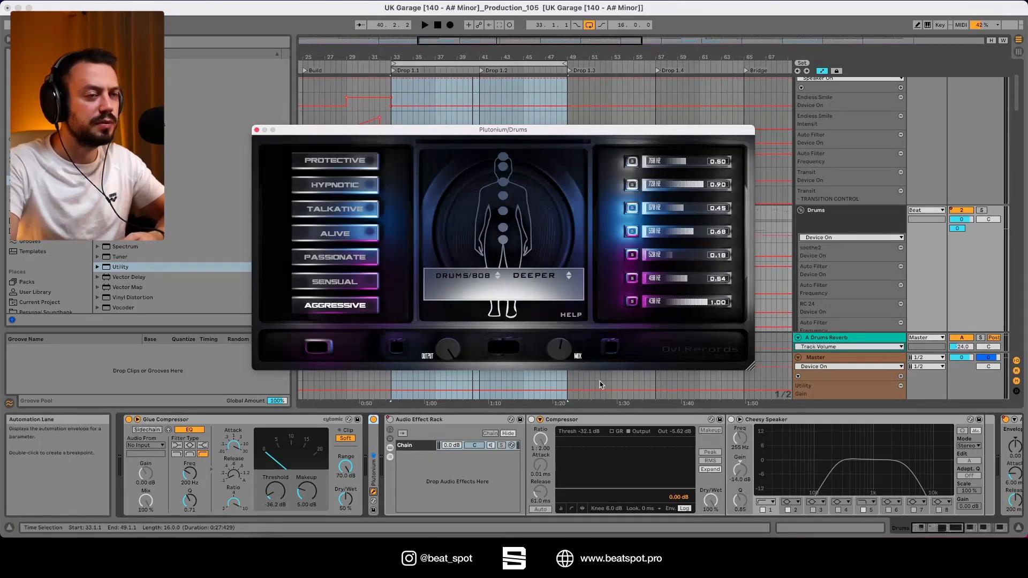
Locate the Moog bass track, view the settings of its Plutonium plug-in, and close the plug-in window.
{"action": "left_click", "coordinate": [813, 357]}
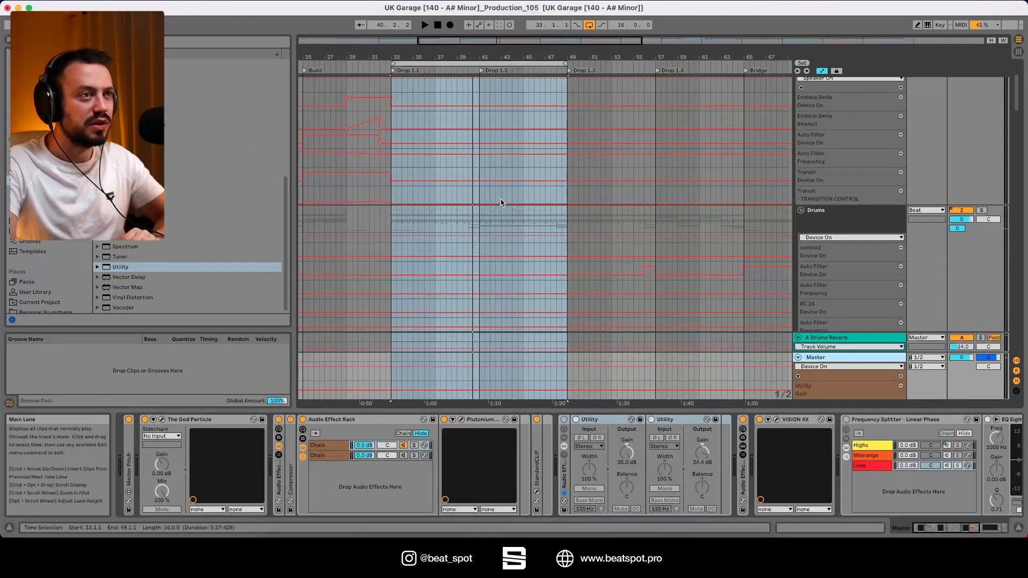
{"action": "scroll", "coordinate": [433, 360], "scroll_direction": "up", "scroll_amount": 3}
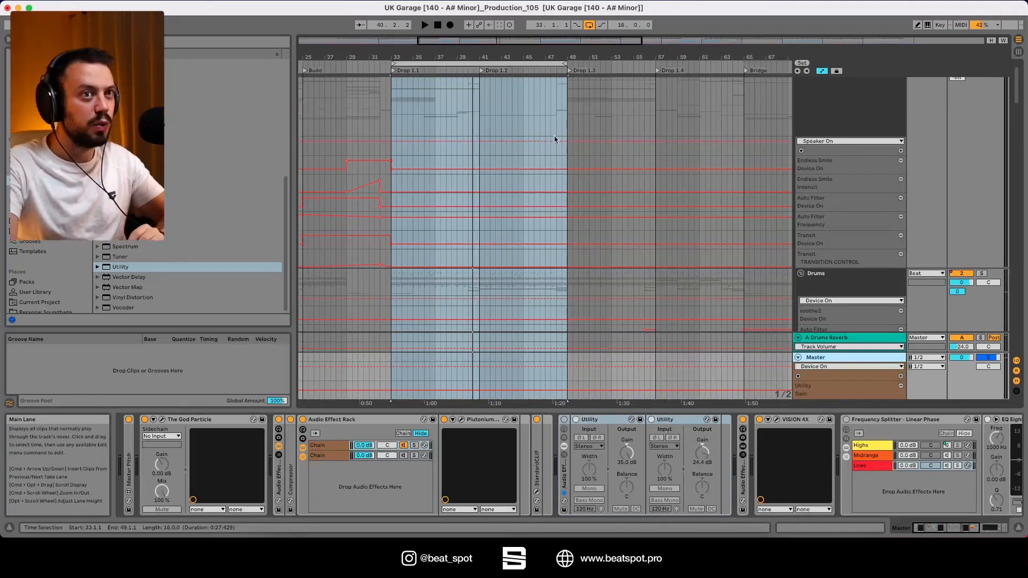
{"action": "scroll", "coordinate": [401, 183], "scroll_direction": "down", "scroll_amount": 7}
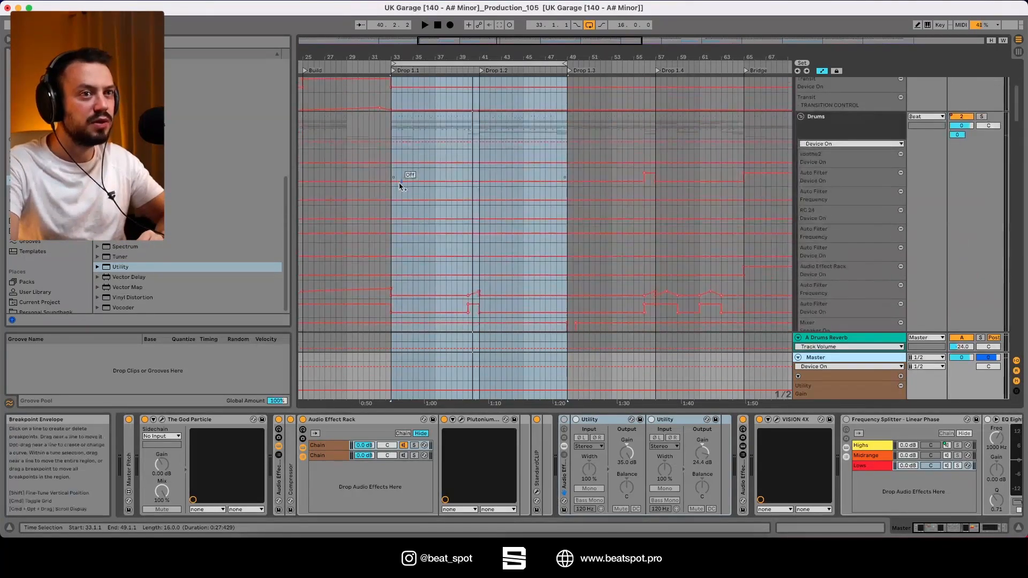
{"action": "scroll", "coordinate": [400, 186], "scroll_direction": "down", "scroll_amount": 10}
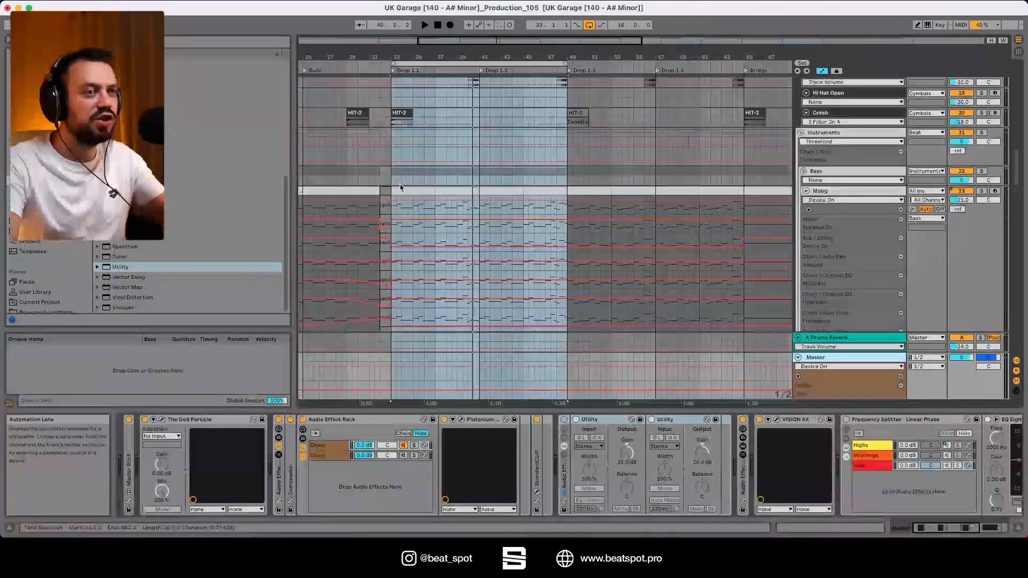
{"action": "left_click", "coordinate": [401, 190]}
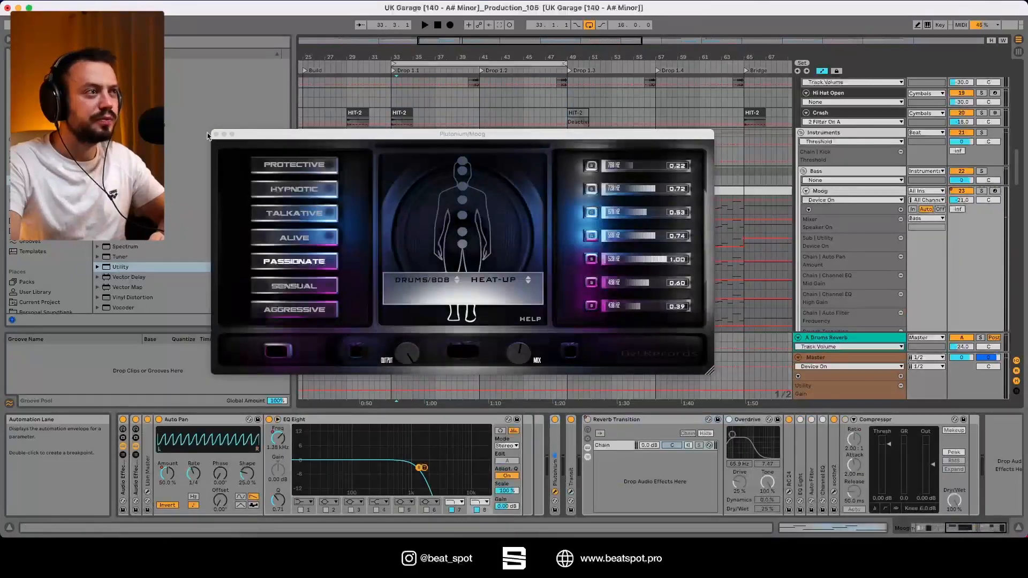
{"action": "left_click", "coordinate": [216, 134]}
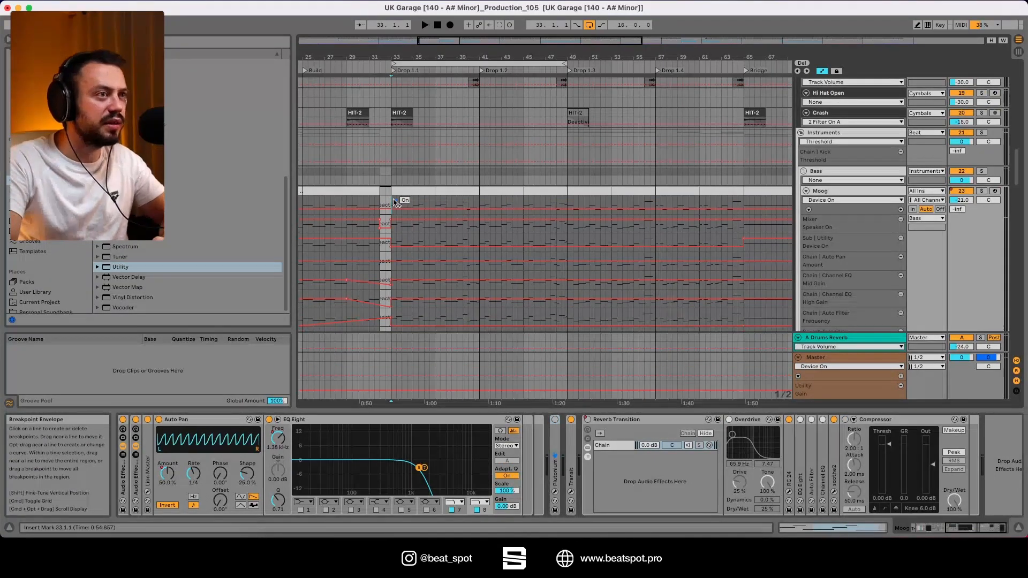
Listen to the loop from bar 33, stop playback, and reopen PlutoniumXTra on the Master track.
{"action": "key", "text": "space"}
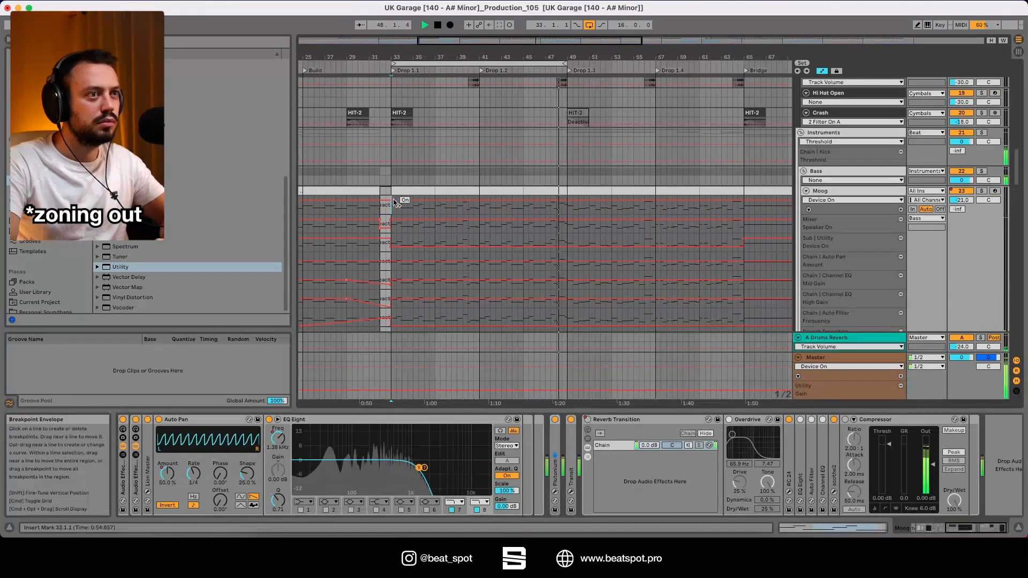
{"action": "left_click", "coordinate": [453, 398]}
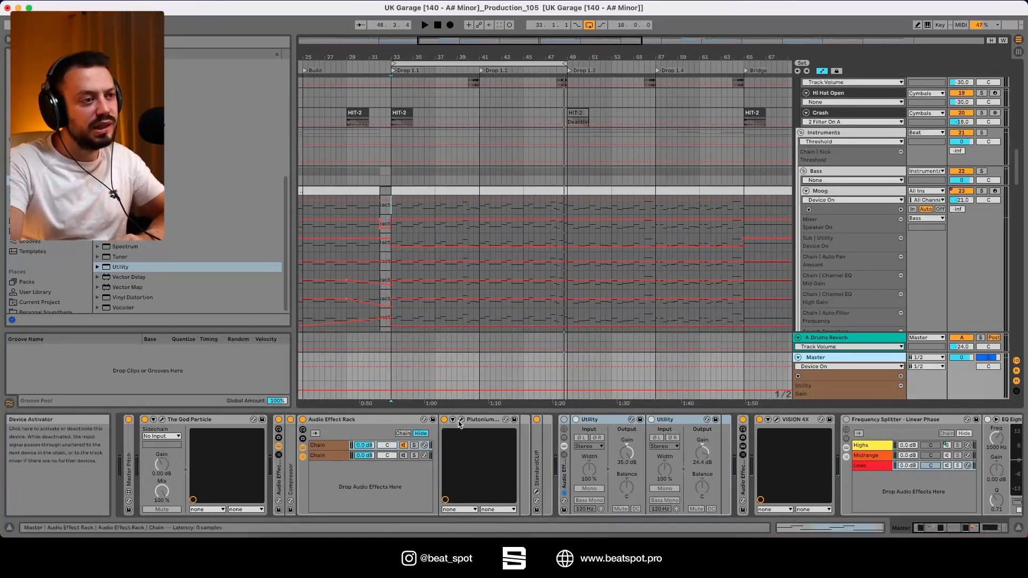
{"action": "left_click", "coordinate": [461, 419]}
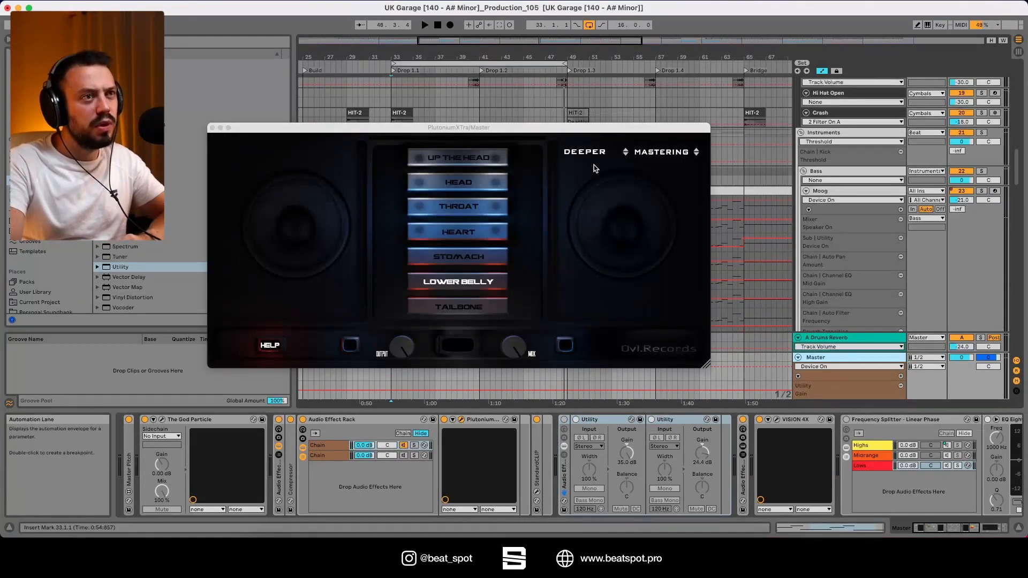
Compare the Plutonium instances on the Moog, Drums and Master tracks, and close their windows.
{"action": "left_click", "coordinate": [842, 190]}
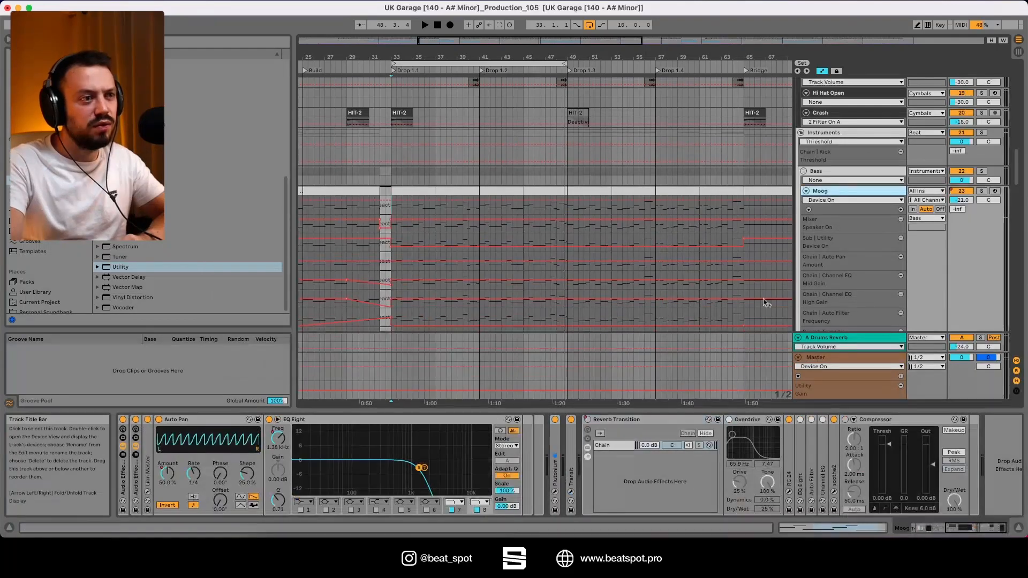
{"action": "left_click", "coordinate": [555, 491]}
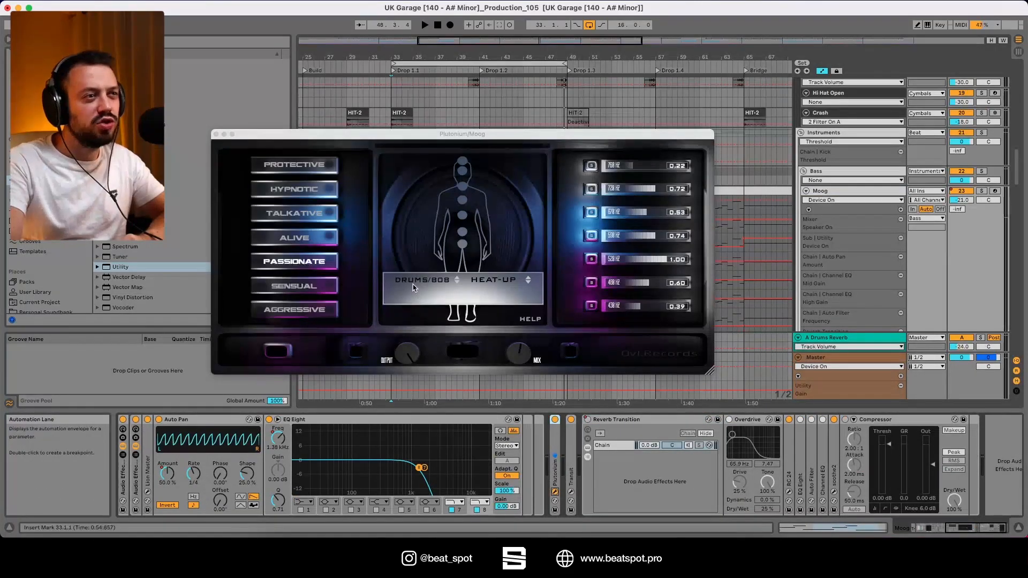
{"action": "scroll", "coordinate": [871, 195], "scroll_direction": "up", "scroll_amount": 15}
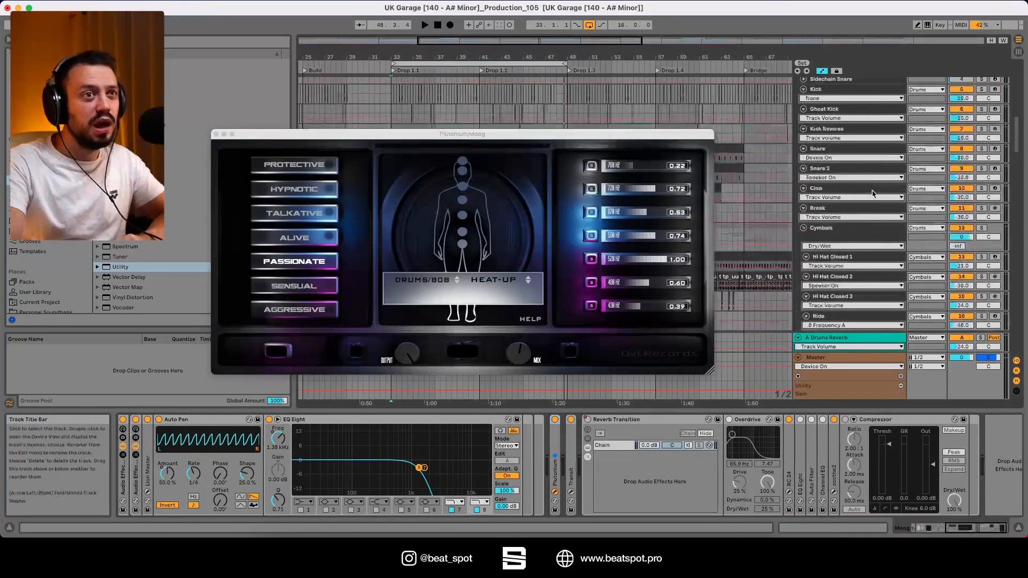
{"action": "left_click", "coordinate": [867, 222]}
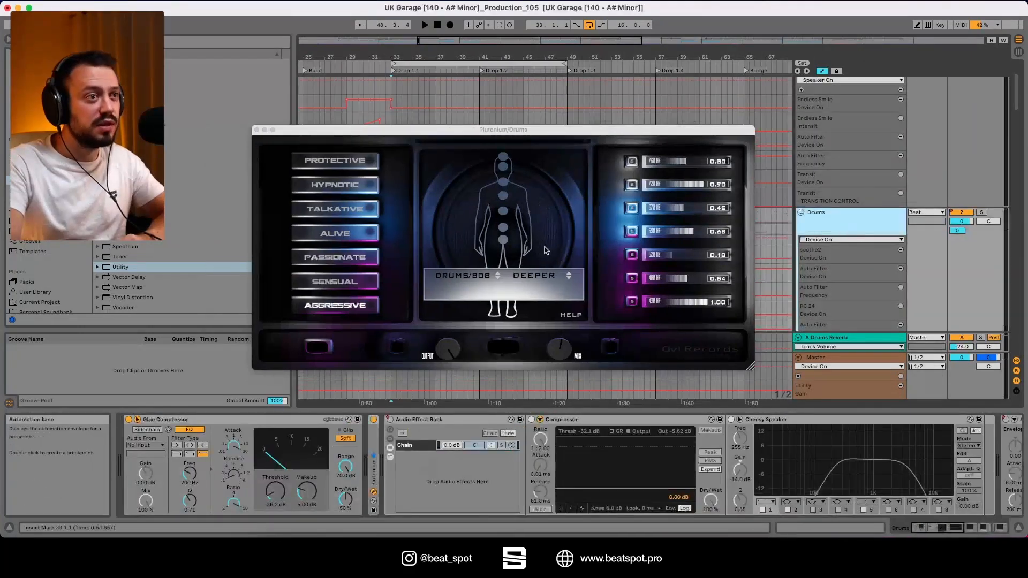
{"action": "left_click", "coordinate": [256, 130]}
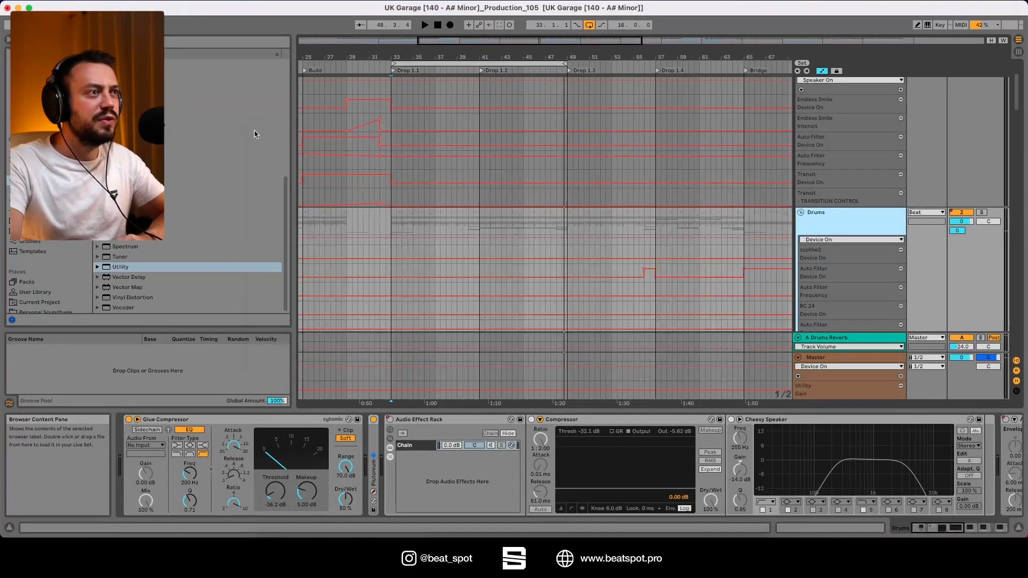
{"action": "left_click", "coordinate": [883, 357]}
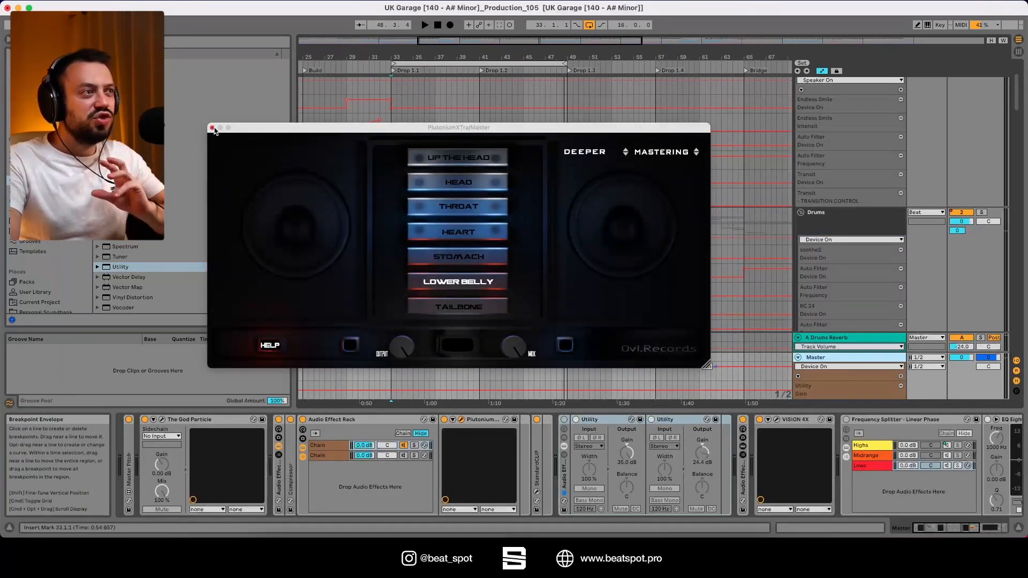
{"action": "left_click", "coordinate": [212, 128]}
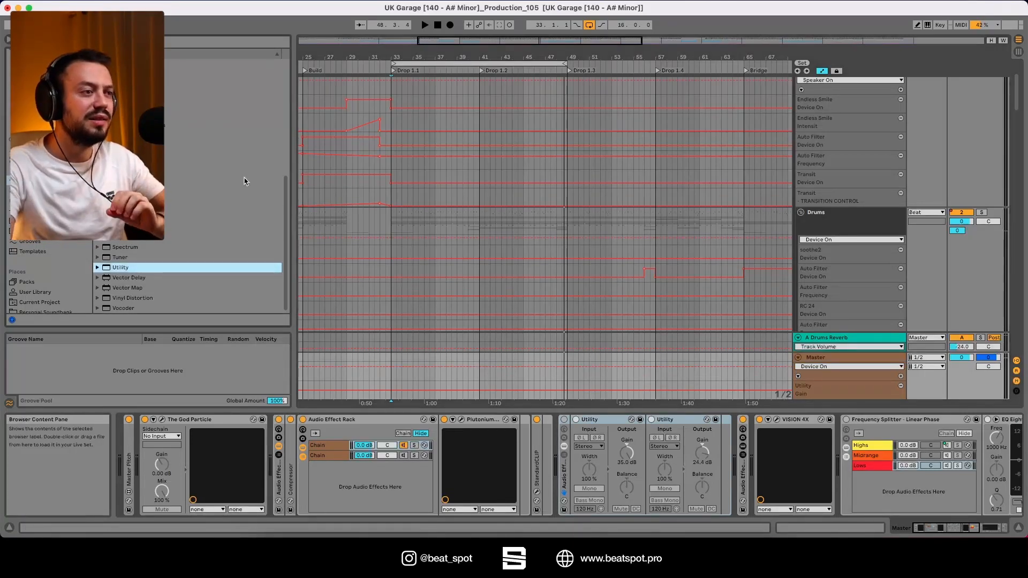
Compare the two chains of the Master's Audio Effect Rack, one holding PlutoniumXTra and the other a phase-inverting Utility.
{"action": "left_click", "coordinate": [403, 456]}
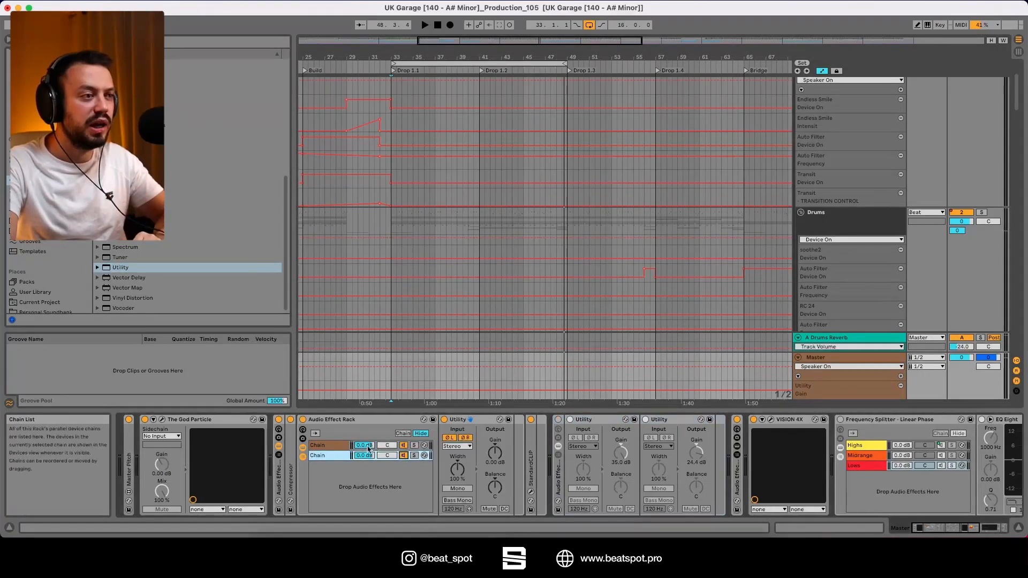
{"action": "left_click", "coordinate": [334, 446]}
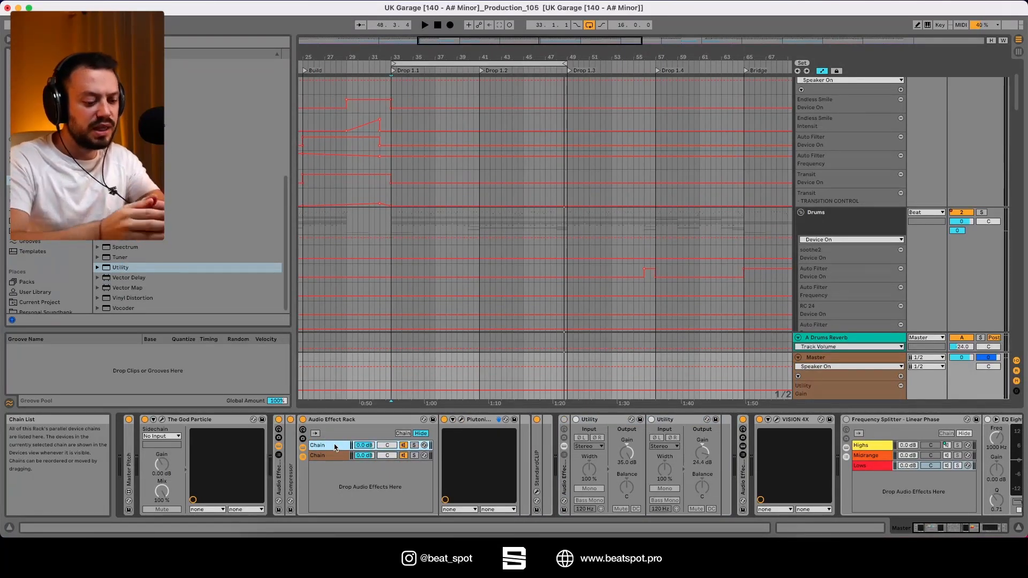
{"action": "left_click", "coordinate": [344, 455]}
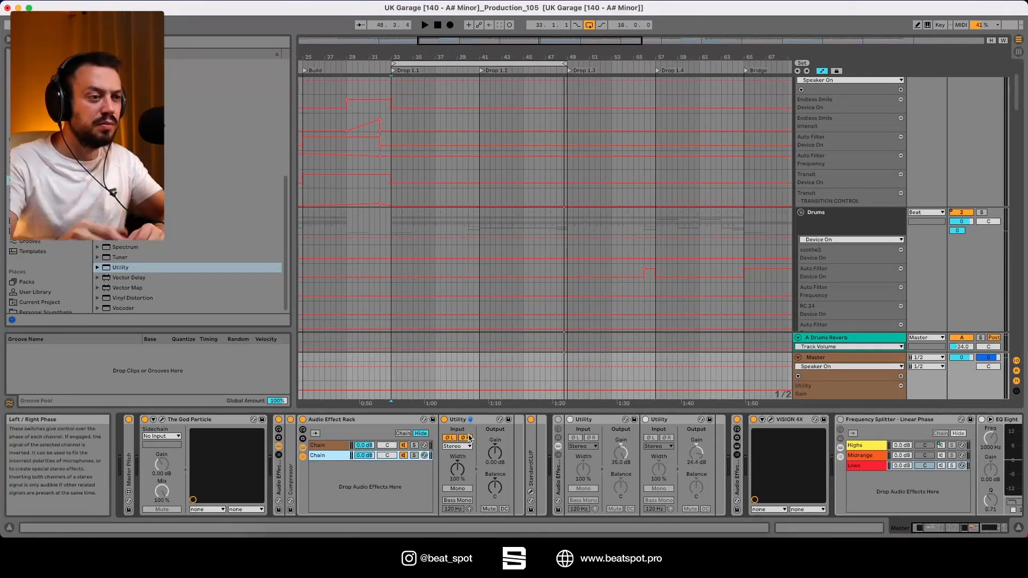
Play the loop with the Session View mixer shown to check the Master output level, and stop playback.
{"action": "key", "text": "space"}
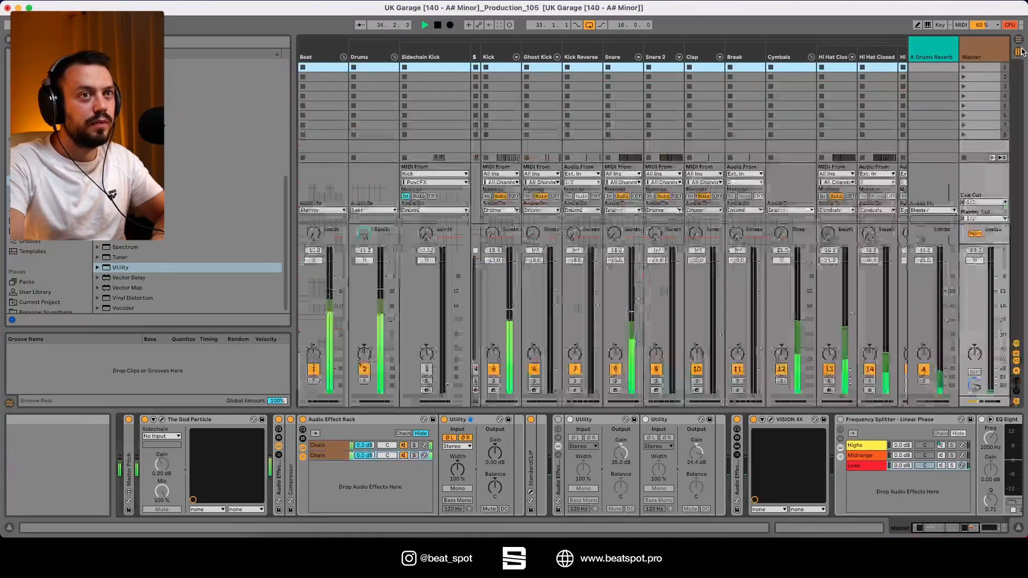
{"action": "key", "text": "Tab"}
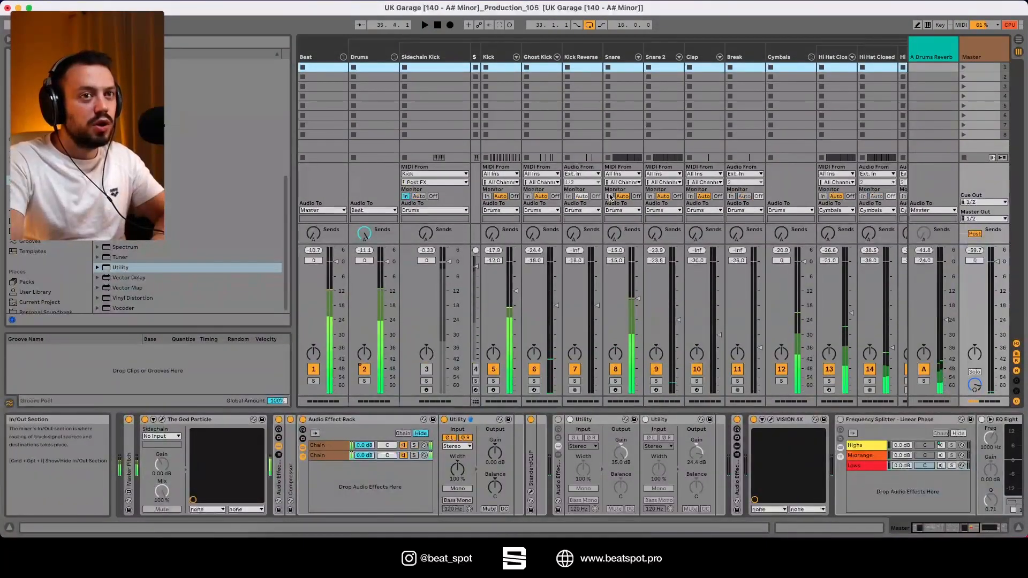
{"action": "key", "text": "space"}
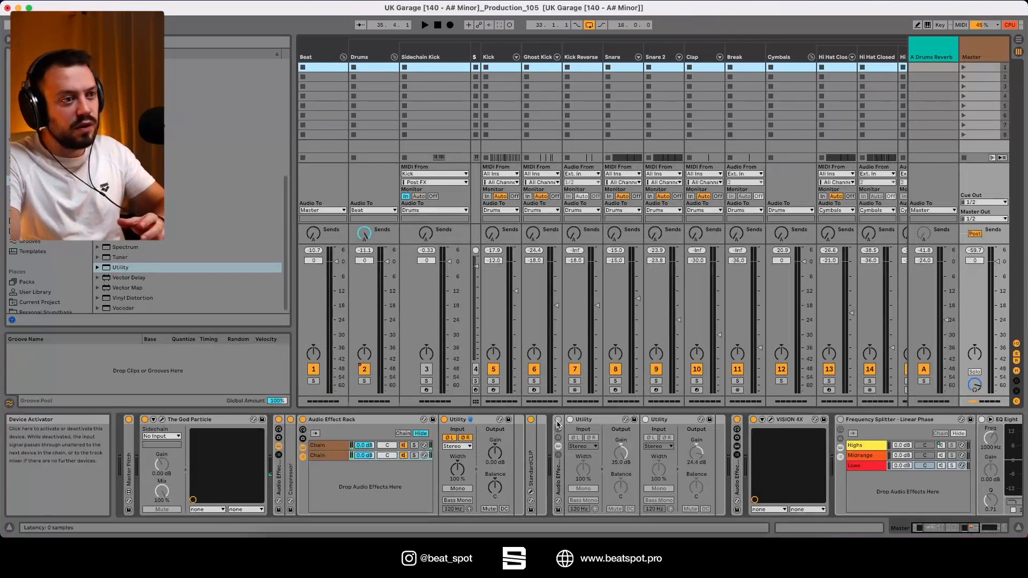
Audition the loop with the Master's effect rack holding the two gain-boosting Utilities enabled, stop playback, and disable that rack.
{"action": "left_click", "coordinate": [557, 421]}
{"action": "key", "text": "space"}
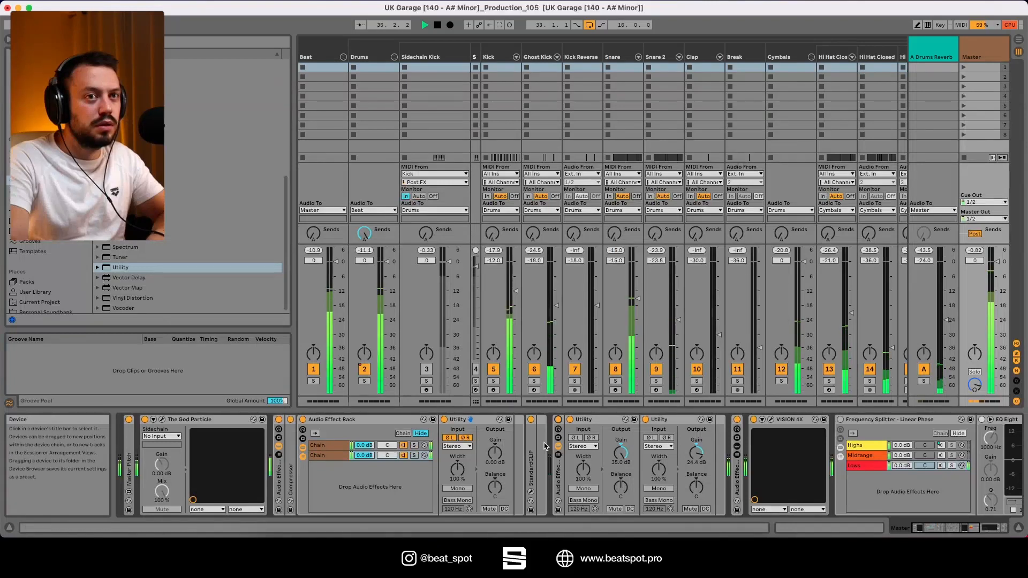
{"action": "key", "text": "space"}
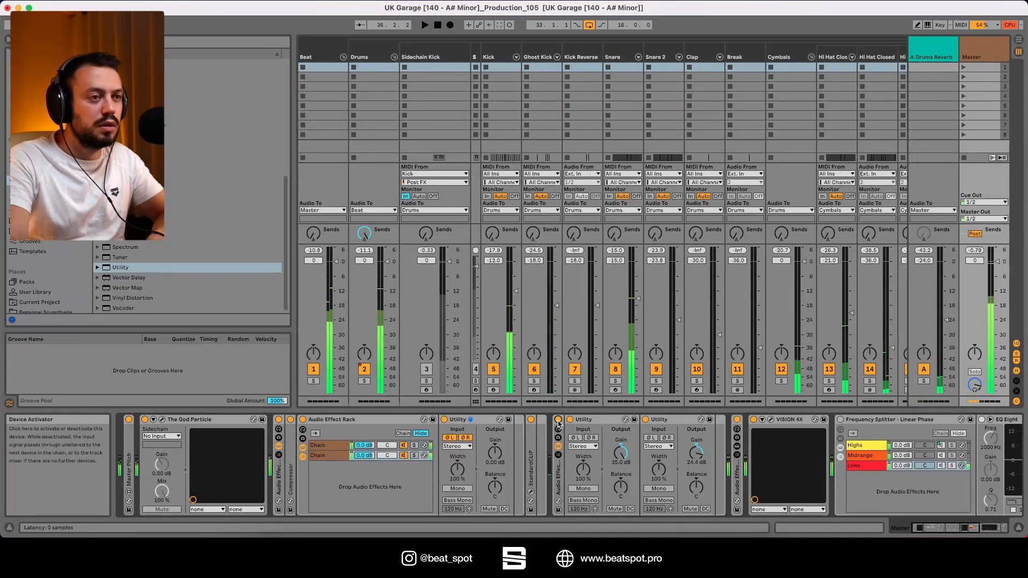
{"action": "left_click", "coordinate": [558, 421]}
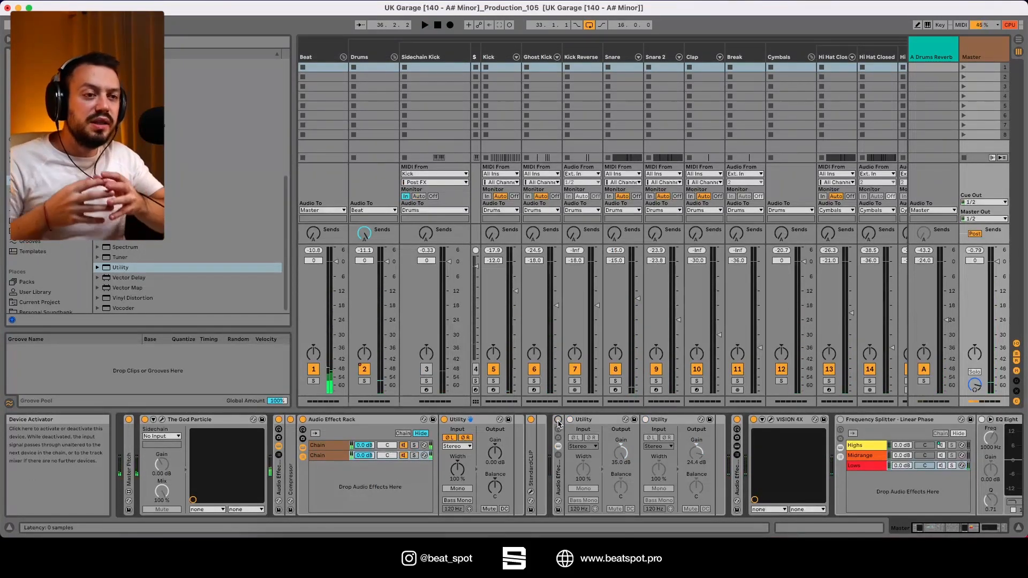